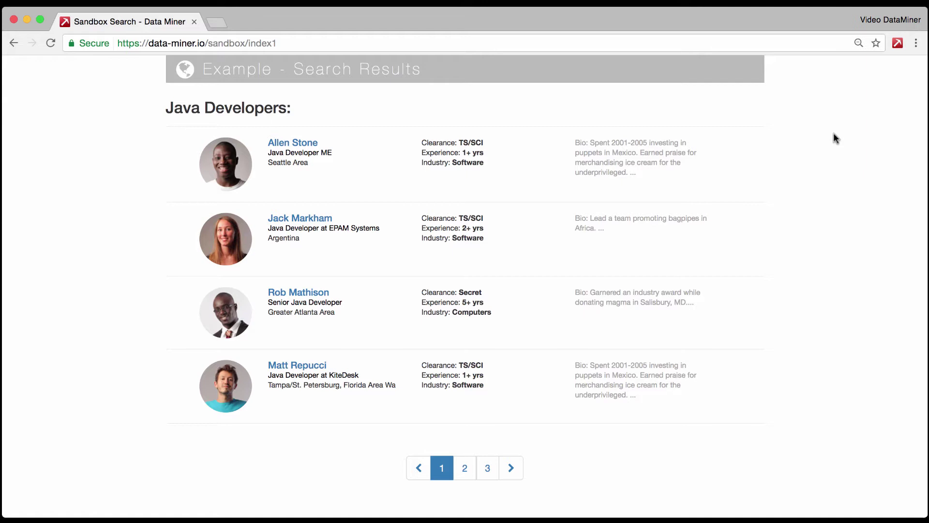
# Page through the Java developer results to later pages, then return to page 1.
pyautogui.click(899, 43)
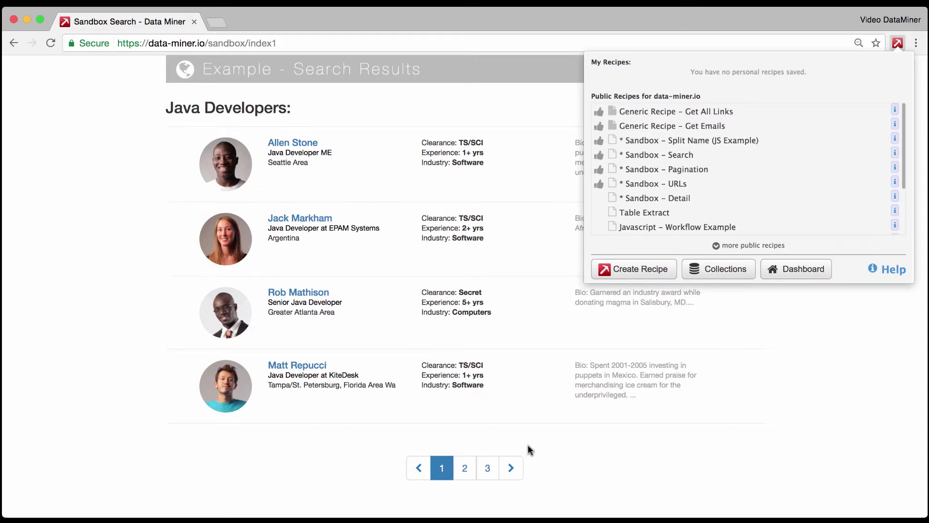
pyautogui.click(466, 470)
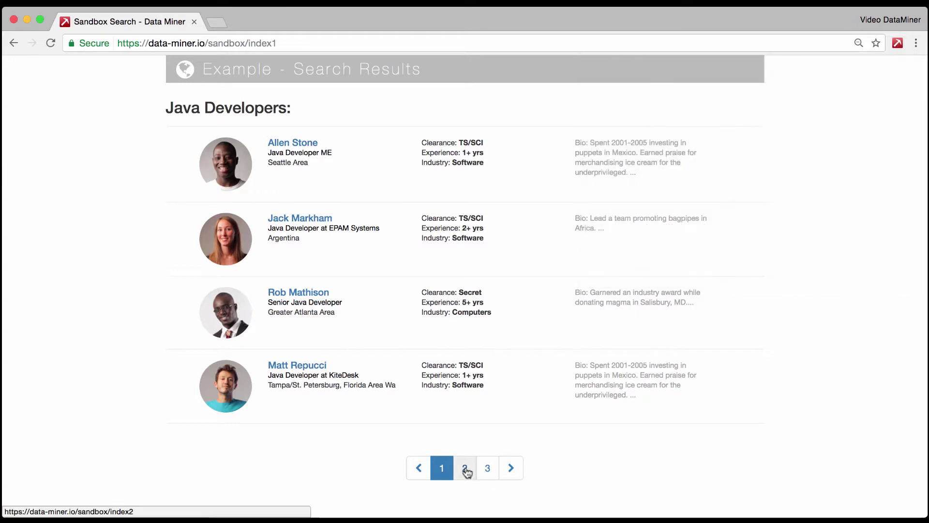
pyautogui.click(512, 476)
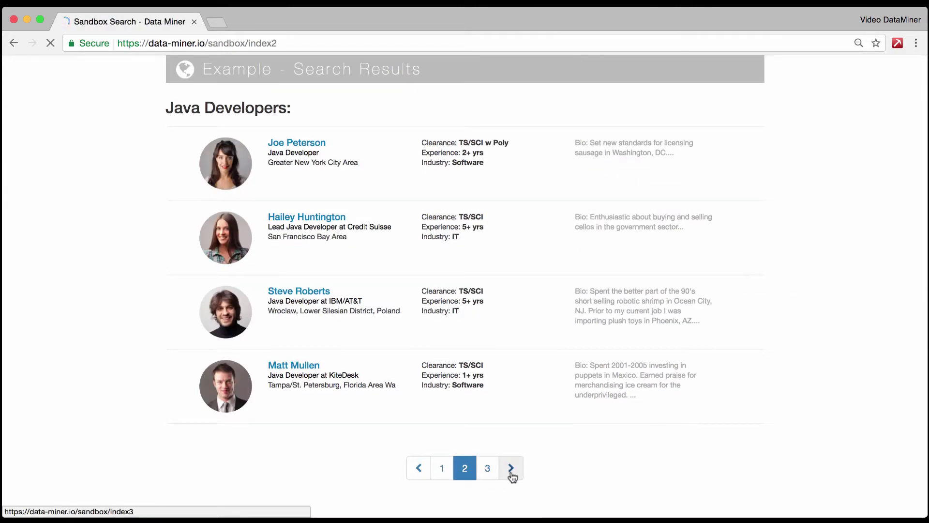
pyautogui.click(429, 468)
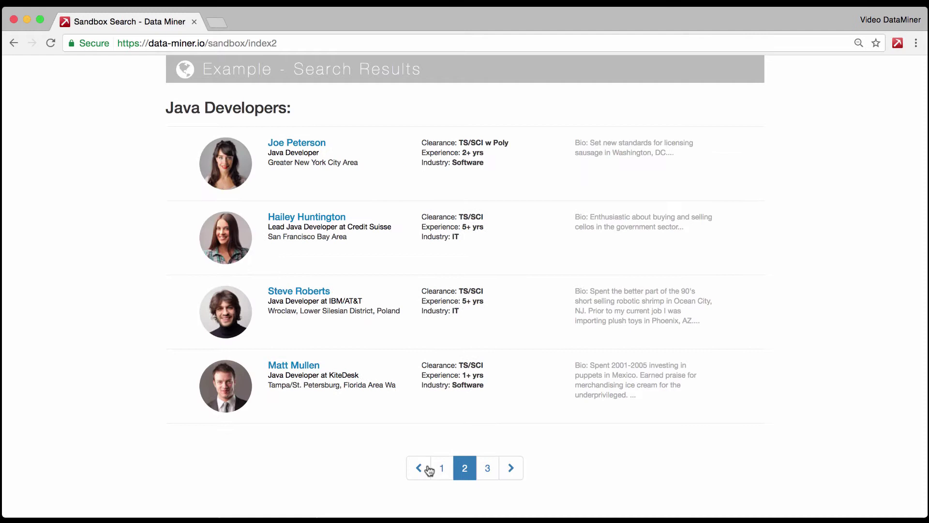
pyautogui.click(429, 468)
pyautogui.click(422, 469)
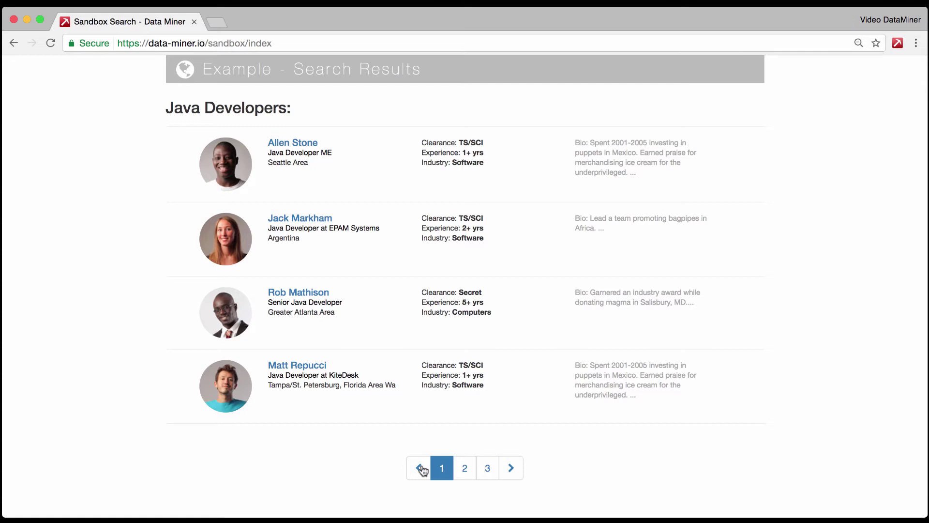
# Run the 'Sandbox – Search' public recipe on page 1 and move the Data Miner window right.
pyautogui.click(898, 42)
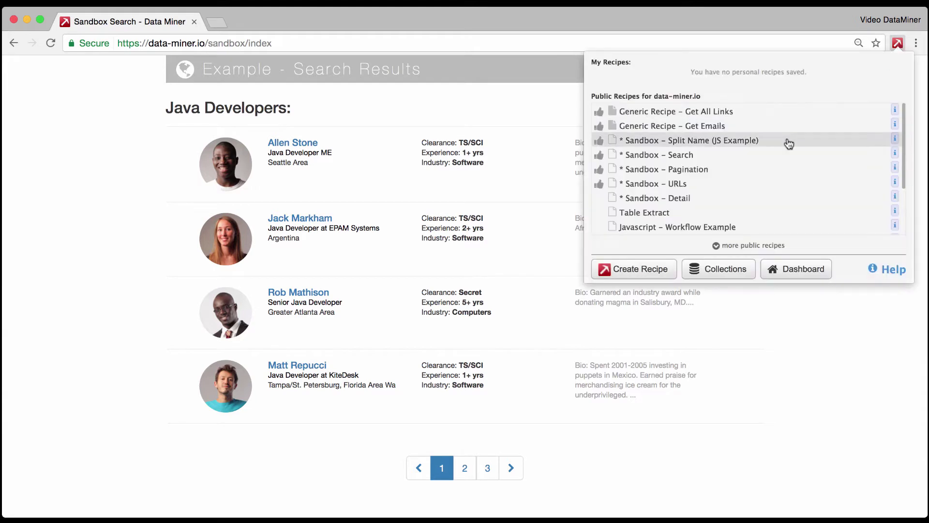
pyautogui.click(663, 154)
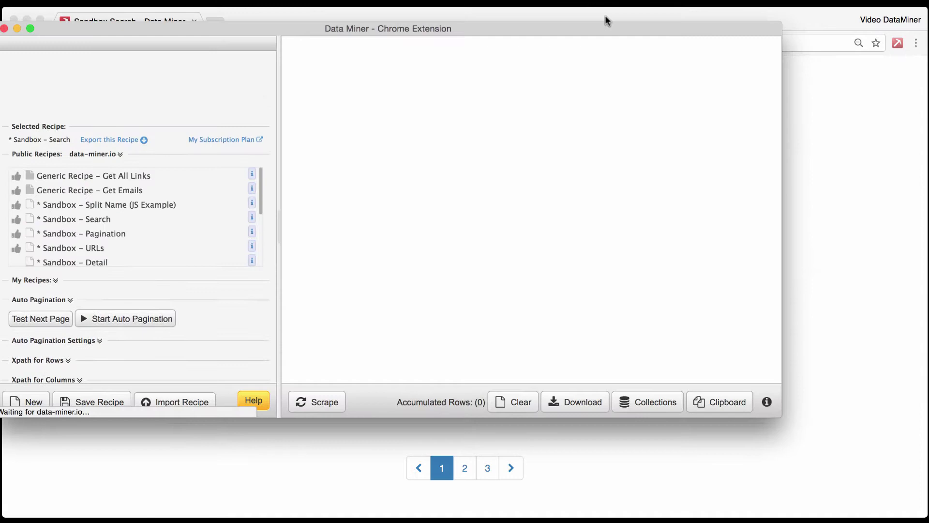
pyautogui.moveTo(604, 31); pyautogui.dragTo(737, 32)
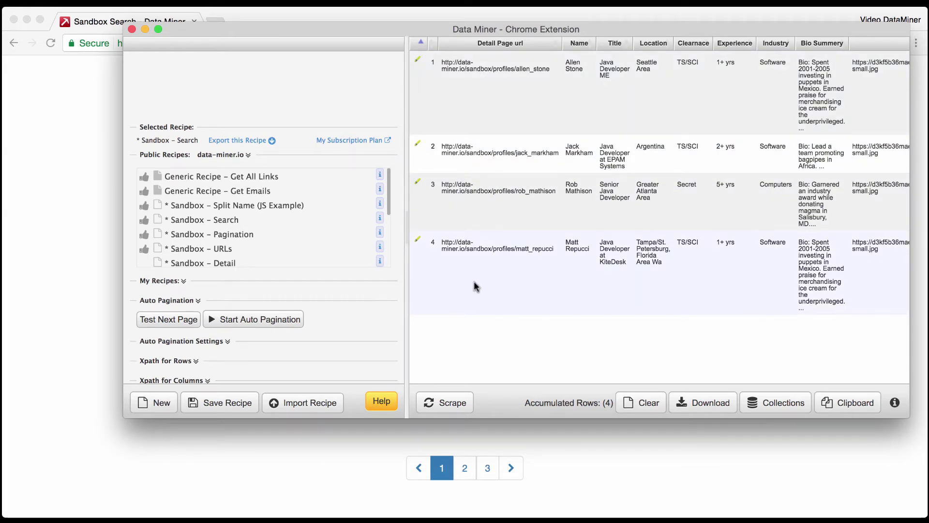
# Start auto pagination and let it scrape through to page 3, reaching 12 rows.
pyautogui.click(231, 321)
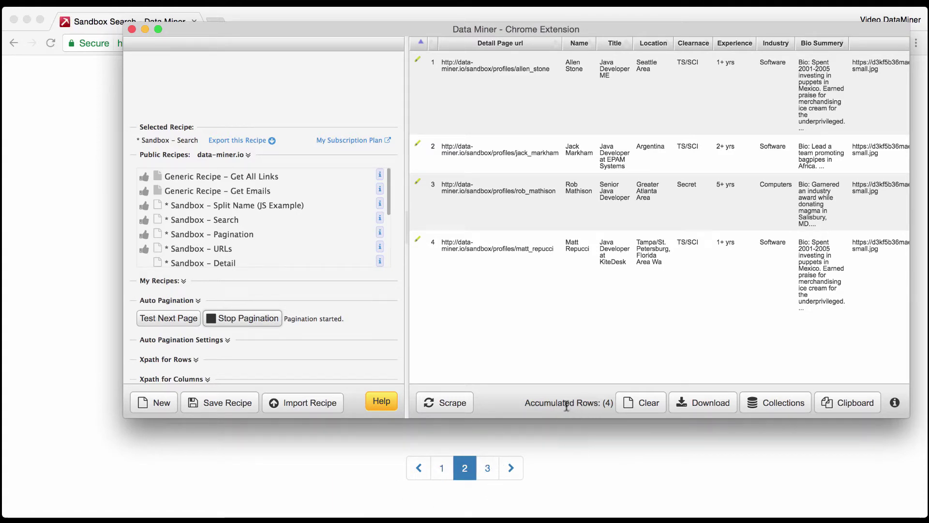
pyautogui.moveTo(564, 402); pyautogui.dragTo(613, 404)
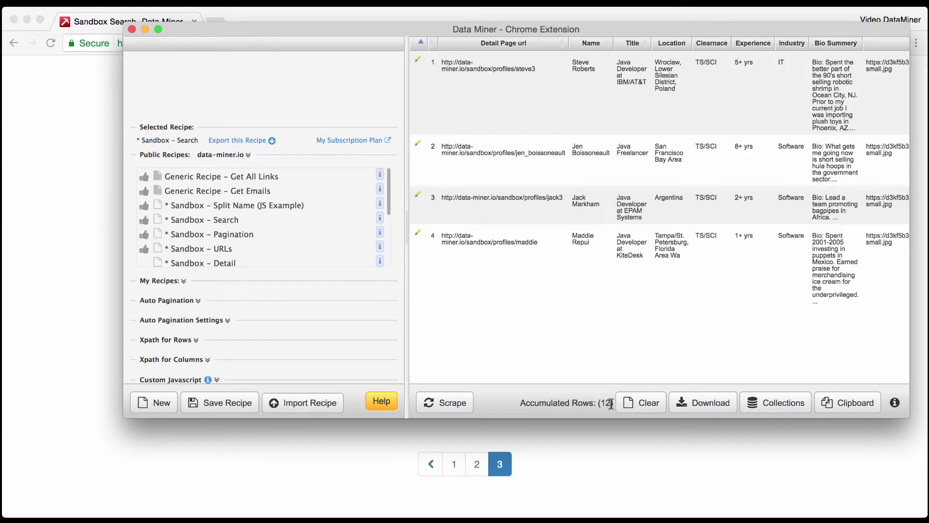
# Start a CSV download of the 12 rows, cancel the save, and close Data Miner.
pyautogui.click(721, 401)
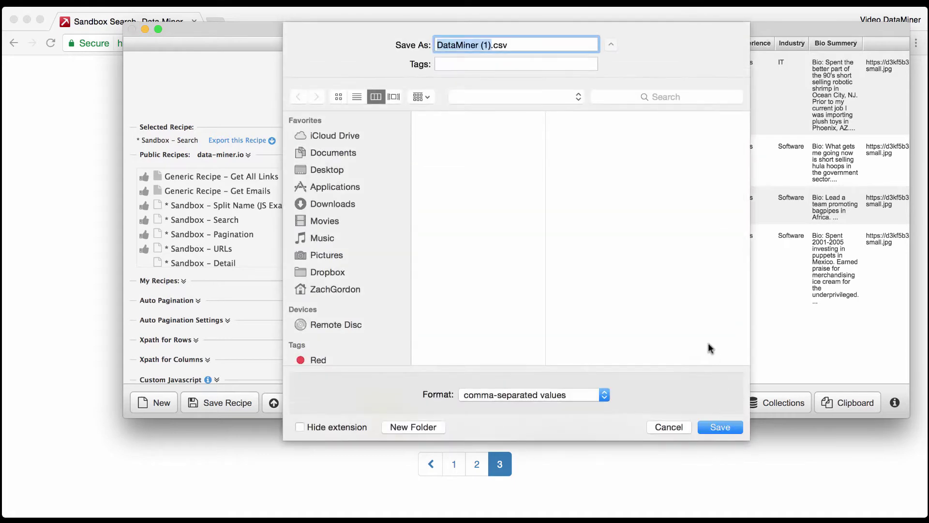
pyautogui.click(666, 422)
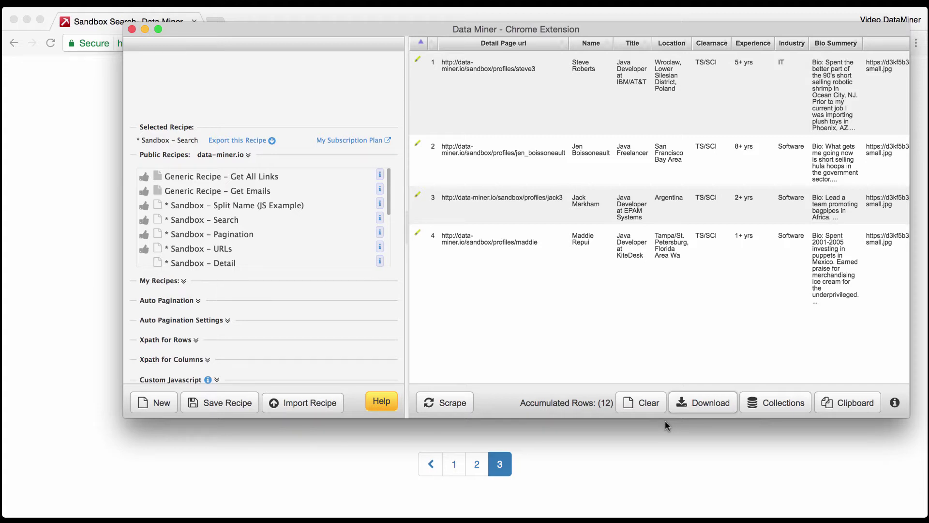
pyautogui.click(132, 29)
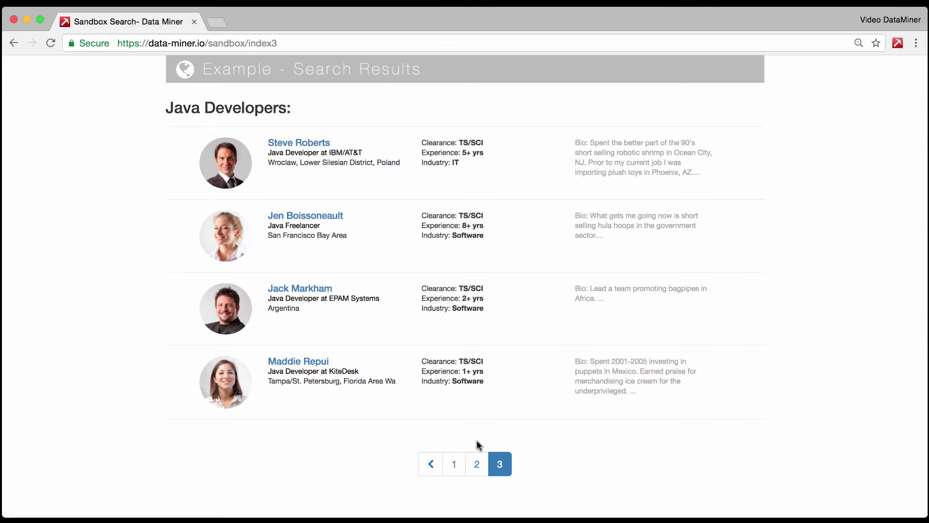
# Go back to results page 1 and inspect the page in Chrome DevTools.
pyautogui.click(454, 464)
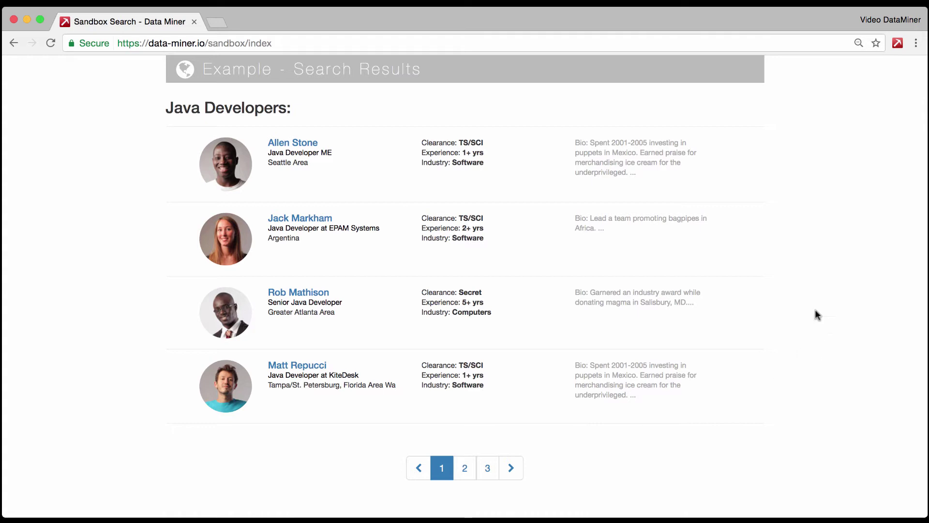
pyautogui.rightClick(791, 273)
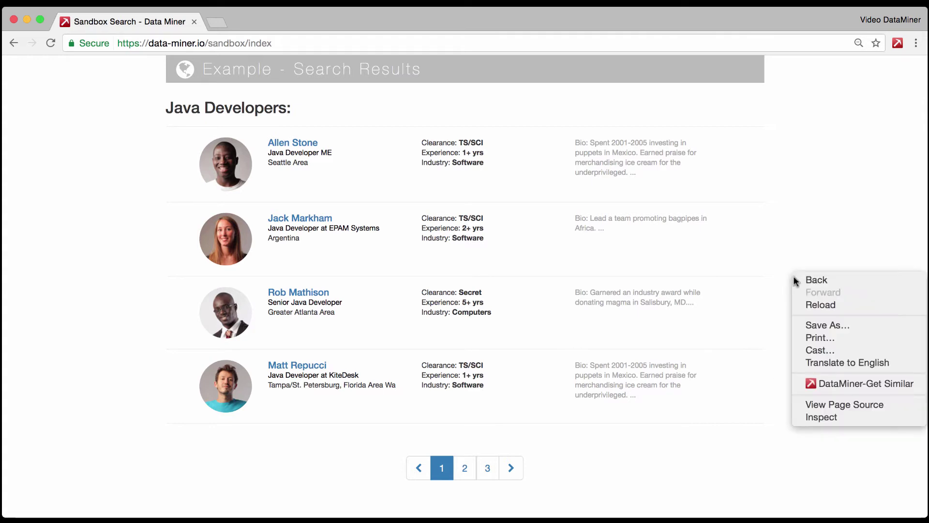
pyautogui.click(818, 417)
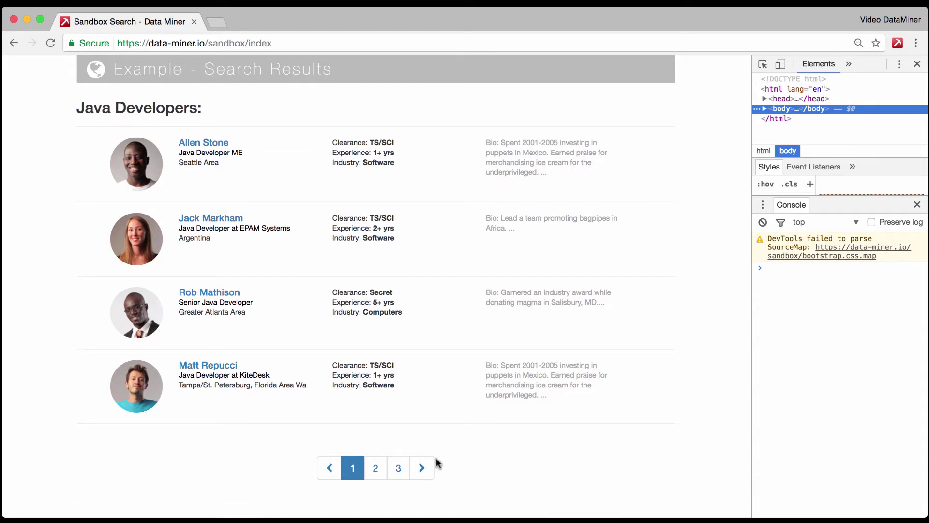
# Pick the next-page arrow to reveal its a.next link to index2, and widen DevTools.
pyautogui.click(762, 65)
pyautogui.click(762, 65)
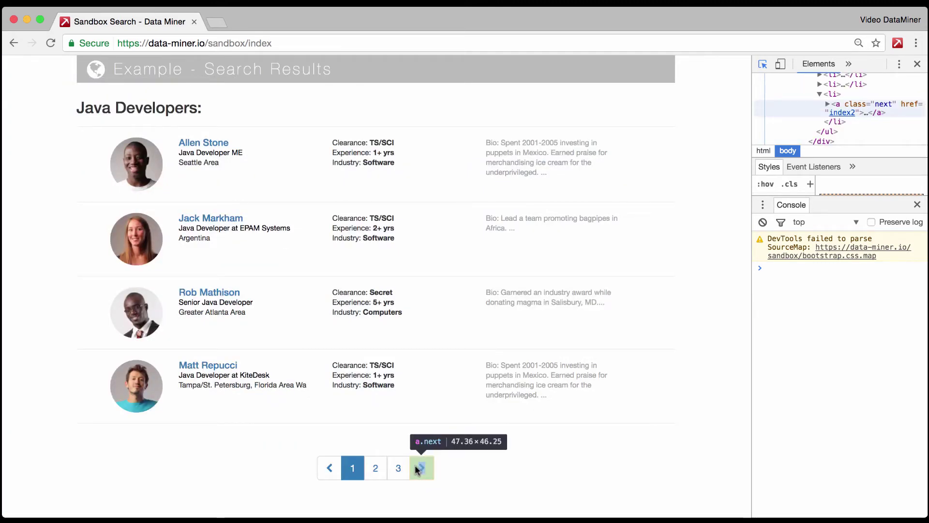
pyautogui.click(417, 469)
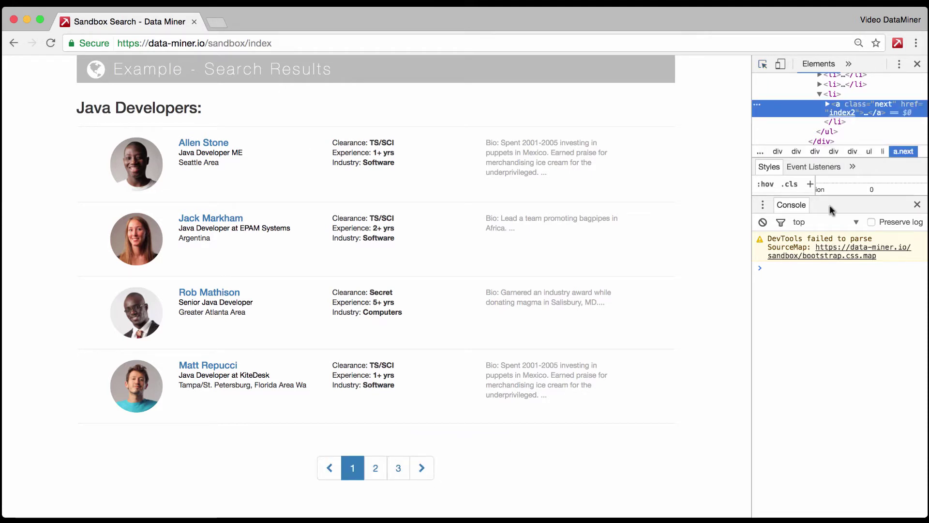
pyautogui.press('Escape')
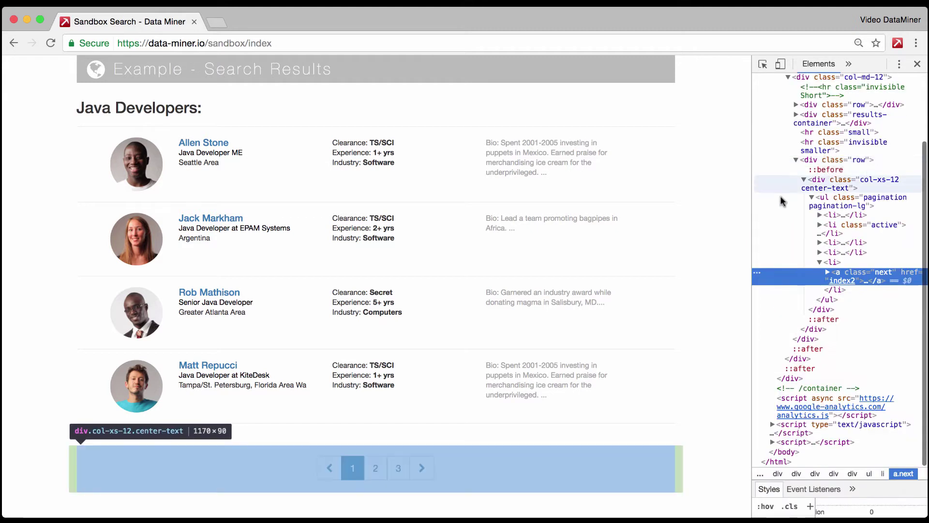
pyautogui.moveTo(746, 193); pyautogui.dragTo(731, 193)
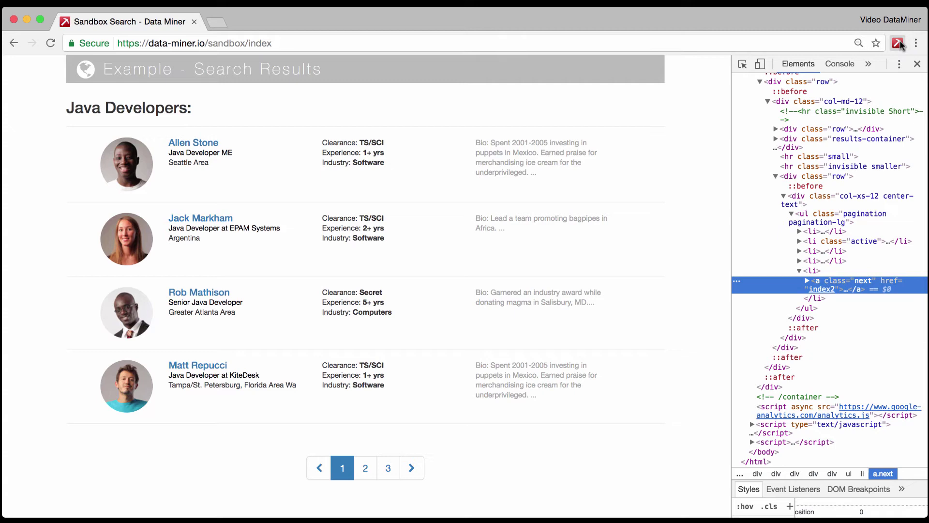
# Create a new empty Data Miner recipe and shrink its window.
pyautogui.click(898, 43)
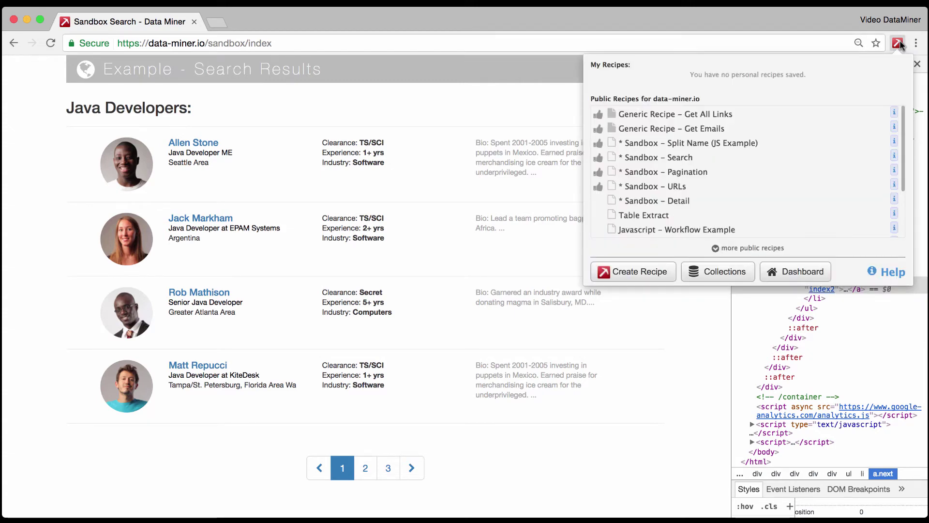
pyautogui.click(638, 272)
pyautogui.moveTo(782, 414); pyautogui.dragTo(714, 386)
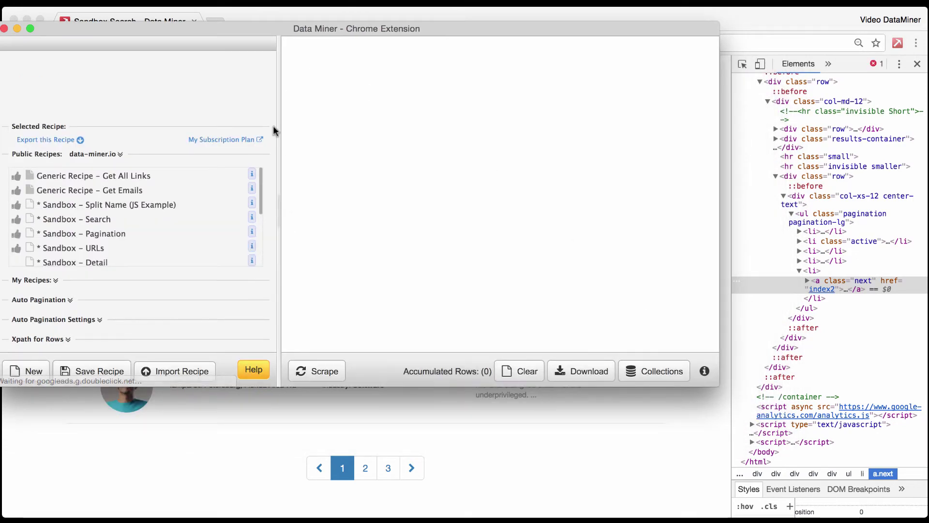
pyautogui.scroll(-10, 193, 207)
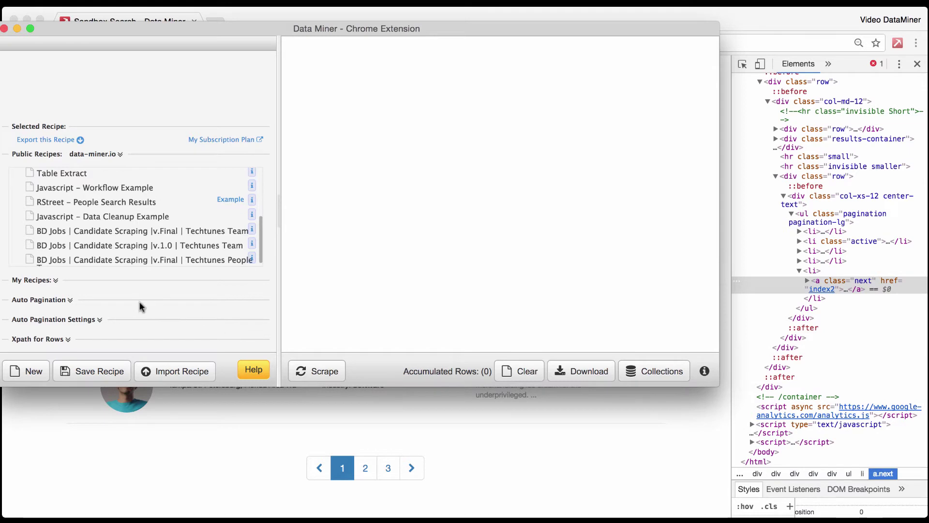
pyautogui.scroll(-5, 102, 312)
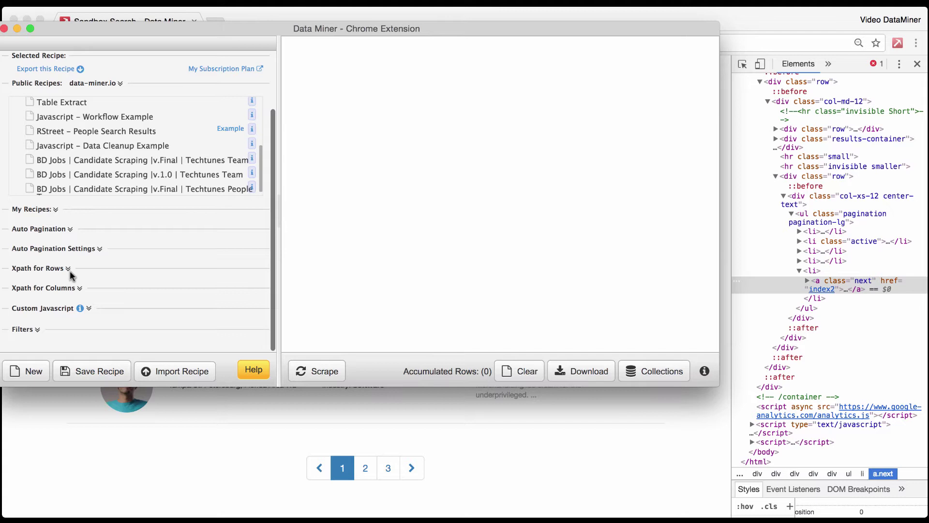
# Set the row XPath to //div and keep the single '.' column named Text.
pyautogui.click(69, 270)
pyautogui.click(85, 289)
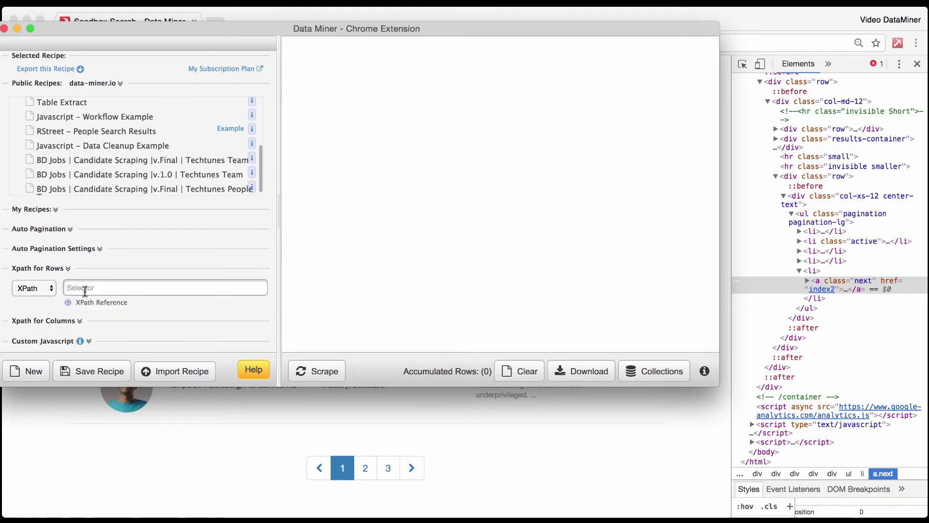
pyautogui.write('/div')
pyautogui.press('BackSpace')
pyautogui.press('BackSpace')
pyautogui.press('BackSpace')
pyautogui.press('BackSpace')
pyautogui.write('/')
pyautogui.press('BackSpace')
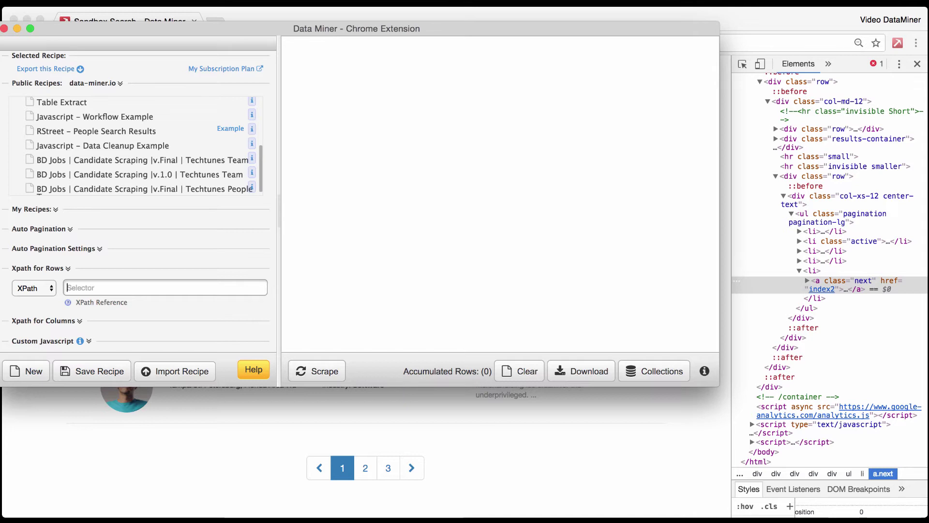
pyautogui.write('//div')
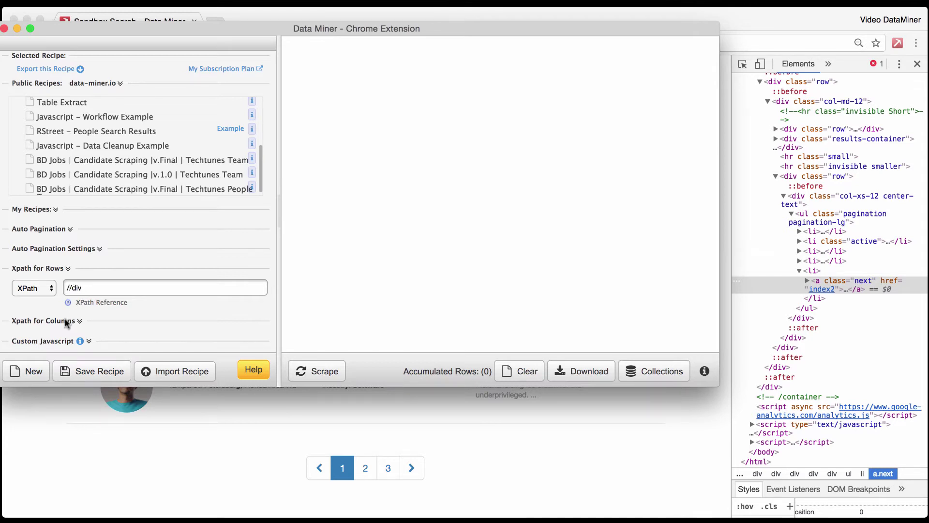
pyautogui.scroll(-1, 67, 323)
pyautogui.click(67, 304)
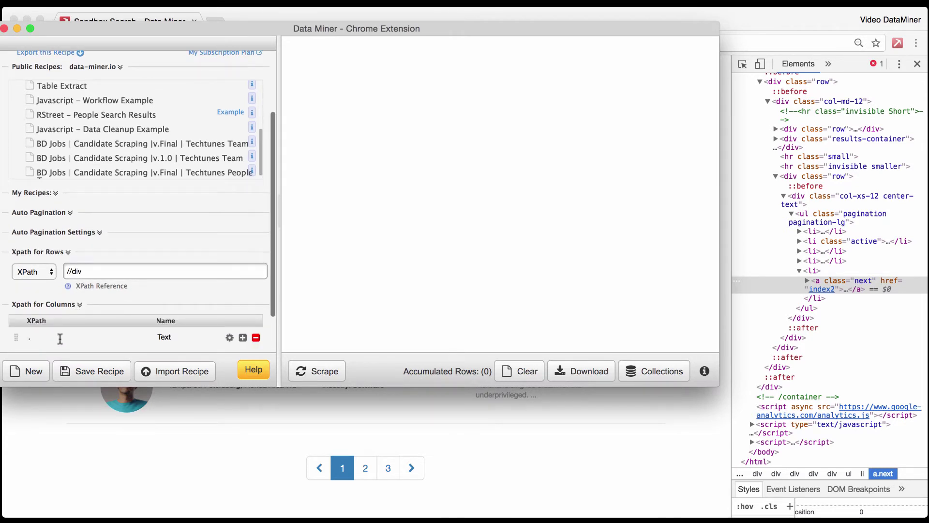
pyautogui.click(243, 338)
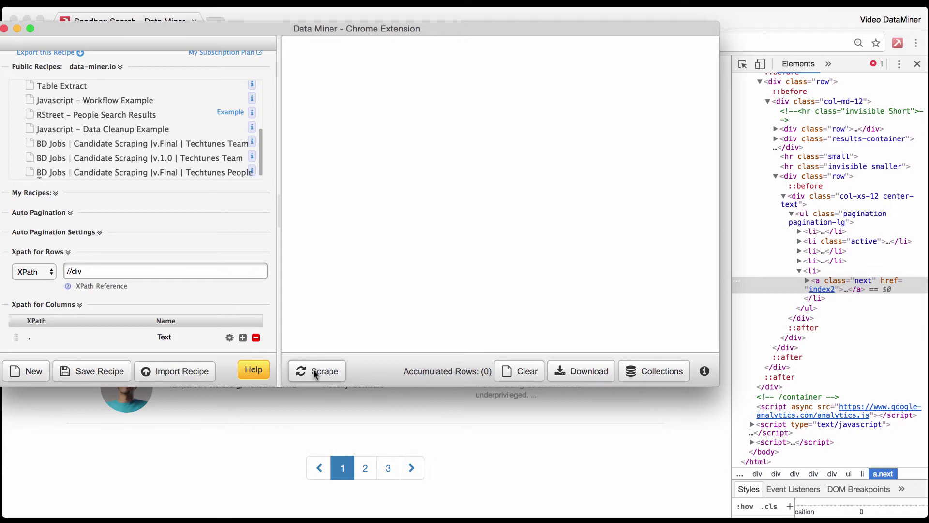
# Scrape the page with the //div recipe, yielding 53 rows, and compare them with the page.
pyautogui.click(313, 369)
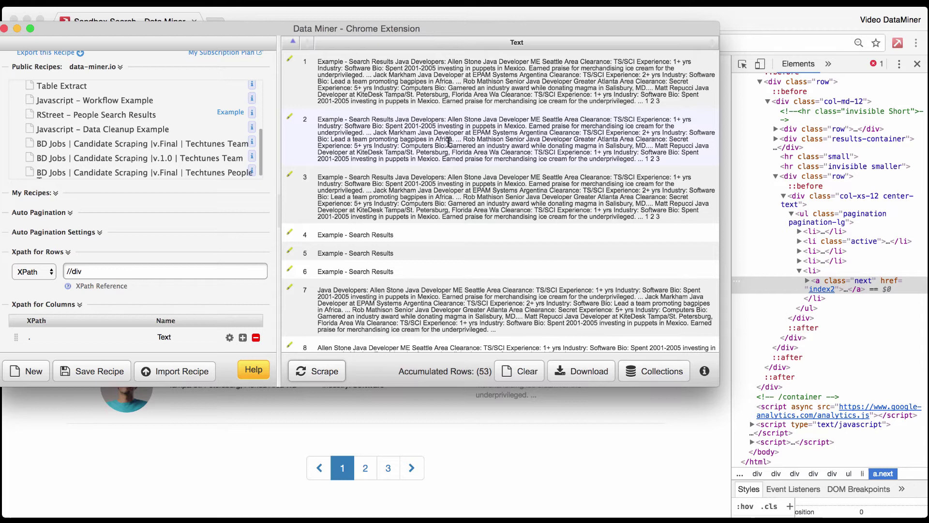
pyautogui.moveTo(448, 29); pyautogui.dragTo(504, 38)
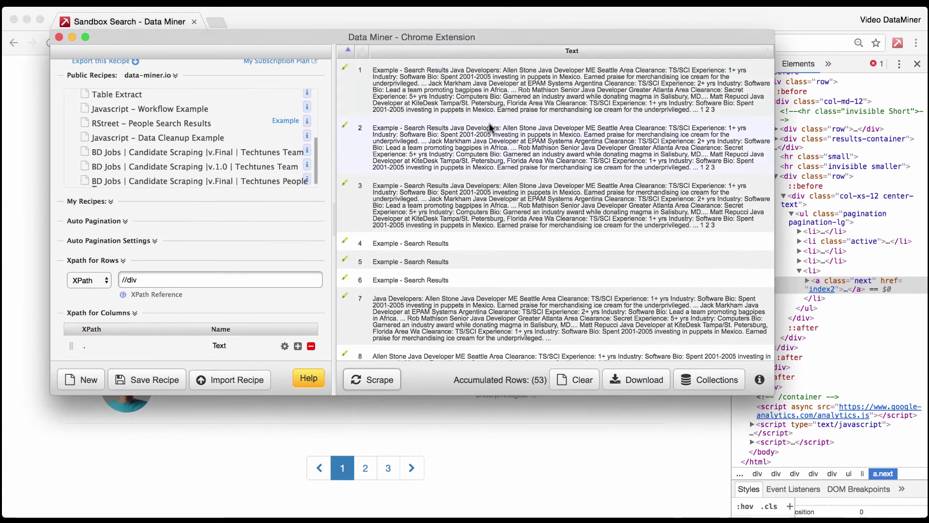
pyautogui.moveTo(379, 73); pyautogui.dragTo(421, 72)
pyautogui.click(32, 122)
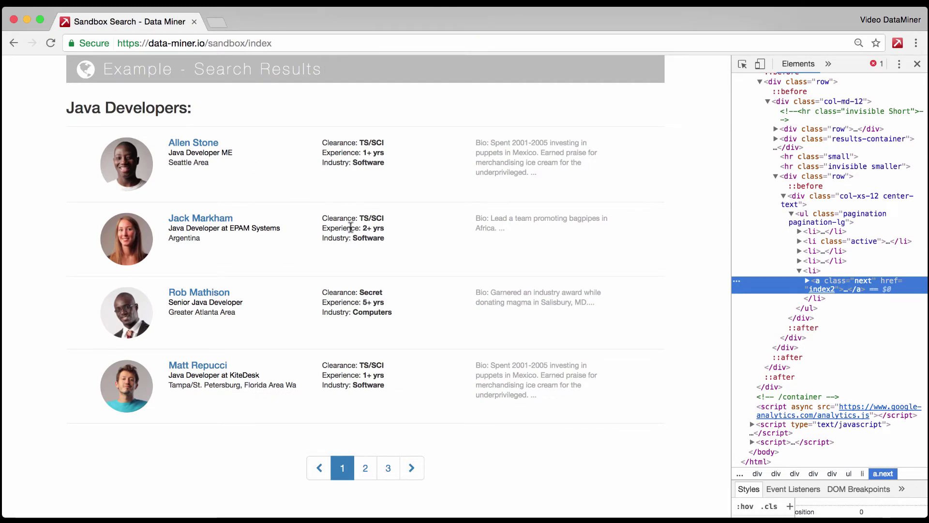
pyautogui.press('super+grave')
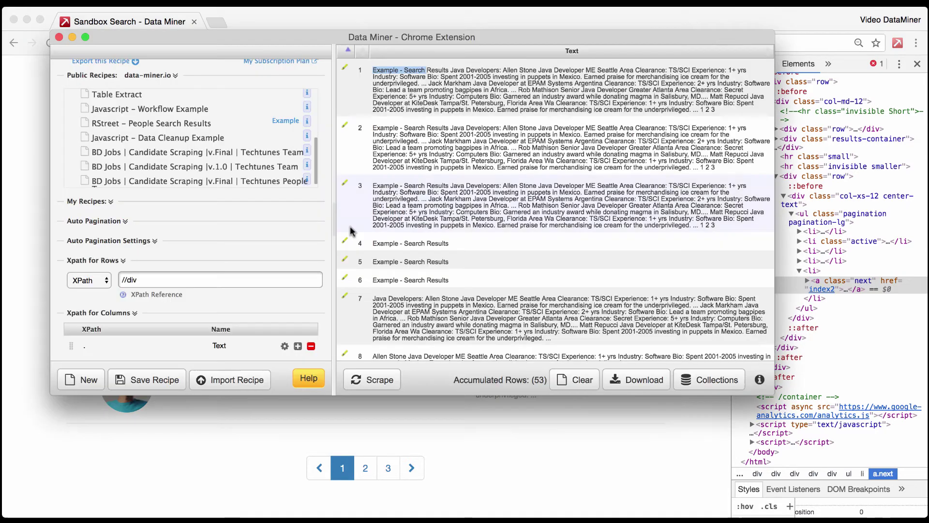
# Show the auto pagination settings and focus the empty Xpath for Next Page field.
pyautogui.click(107, 260)
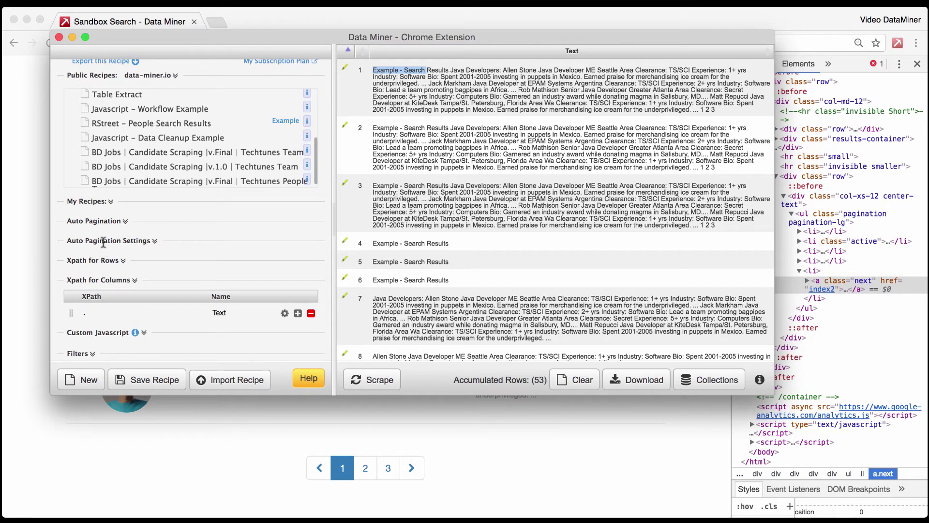
pyautogui.click(92, 220)
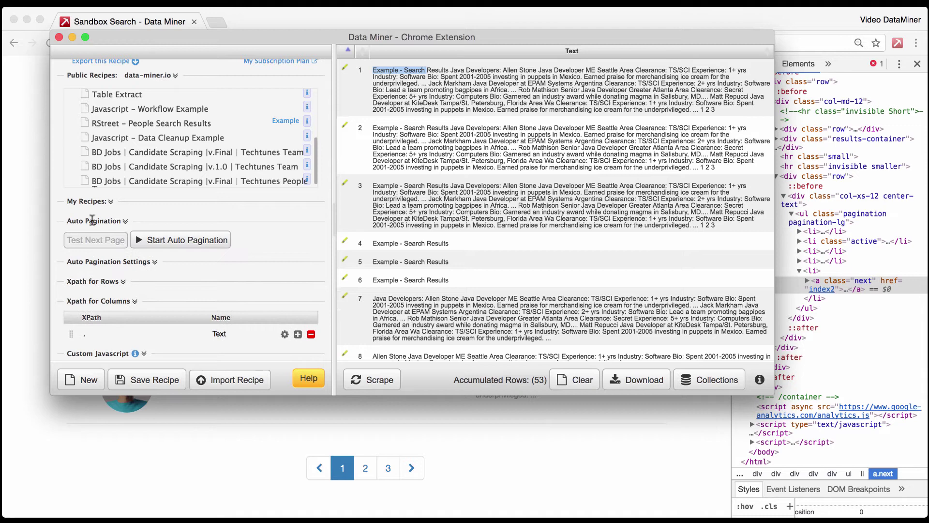
pyautogui.click(107, 262)
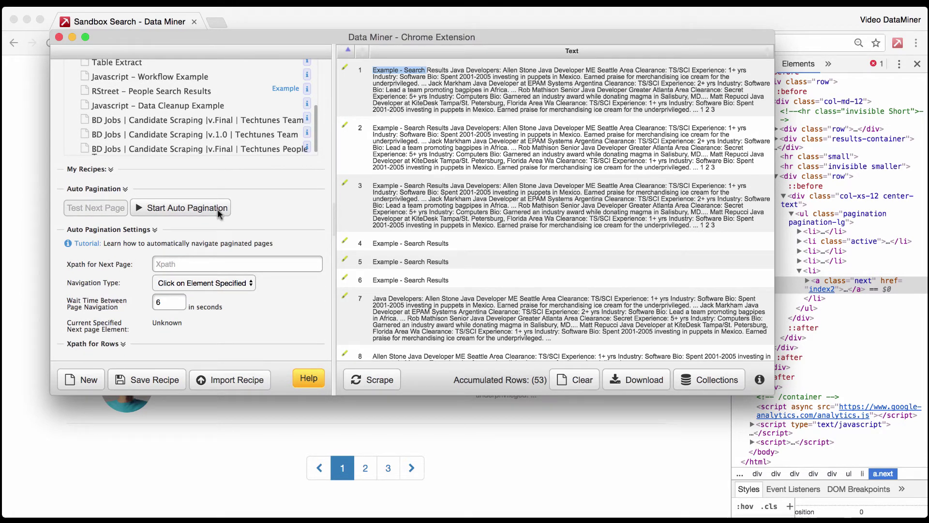
pyautogui.moveTo(271, 43); pyautogui.dragTo(227, 42)
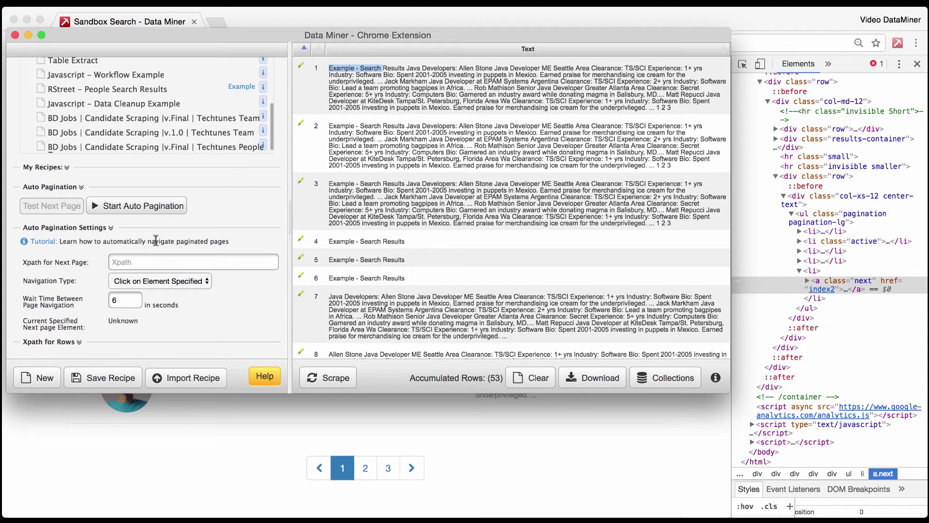
pyautogui.click(149, 262)
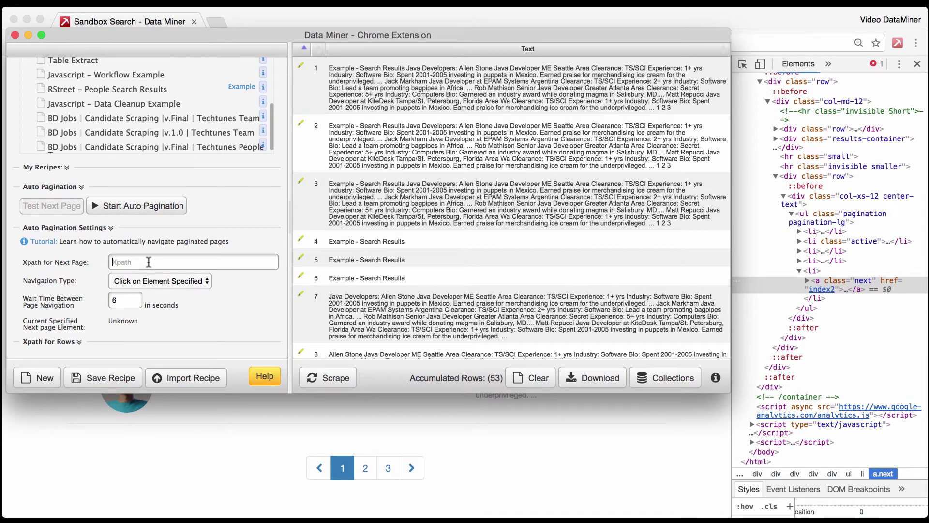
pyautogui.write('//')
pyautogui.write('a[@class="next')
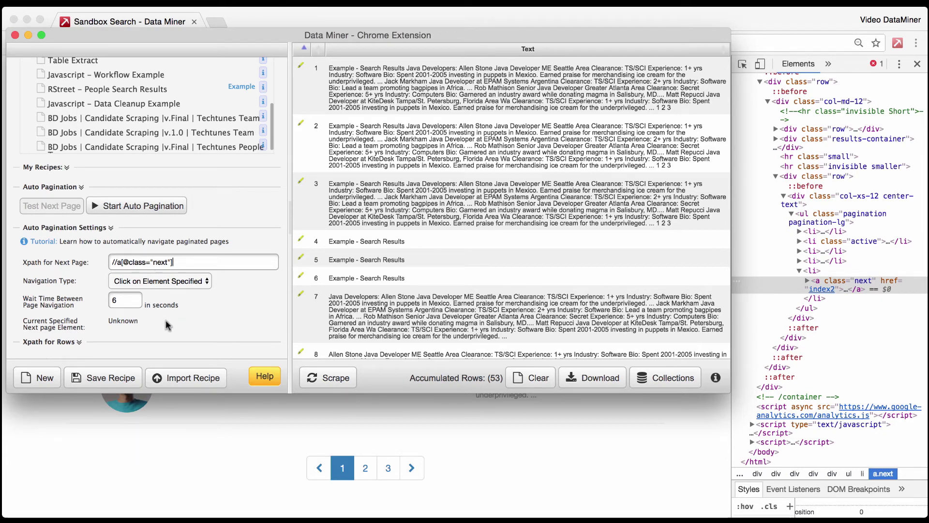
pyautogui.click(140, 322)
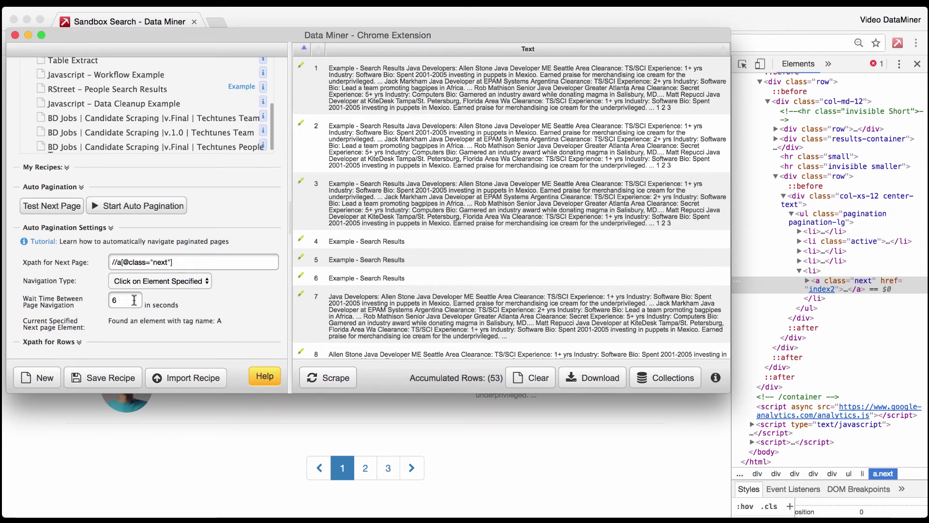
pyautogui.click(85, 228)
# Clear the 53 accumulated rows and auto-paginate the Java developer results to page 3, reaching 159 rows.
pyautogui.click(75, 266)
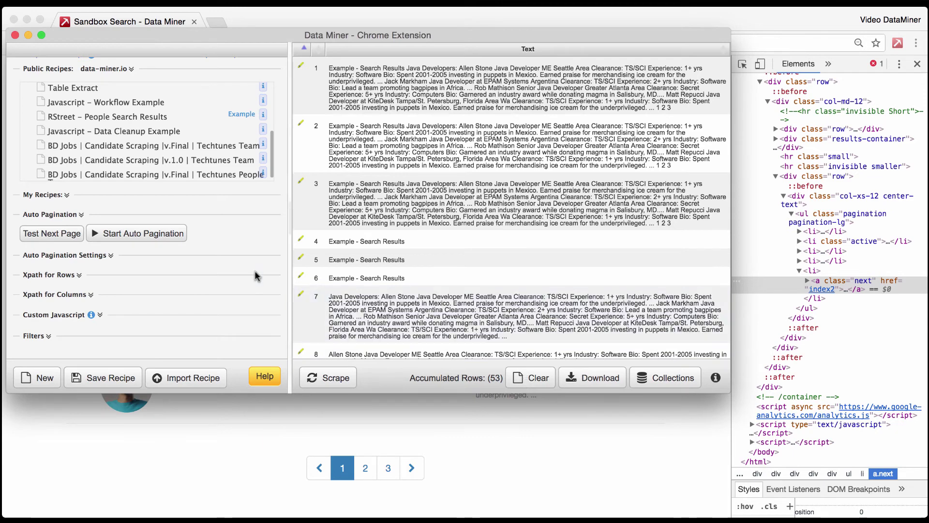
pyautogui.click(517, 382)
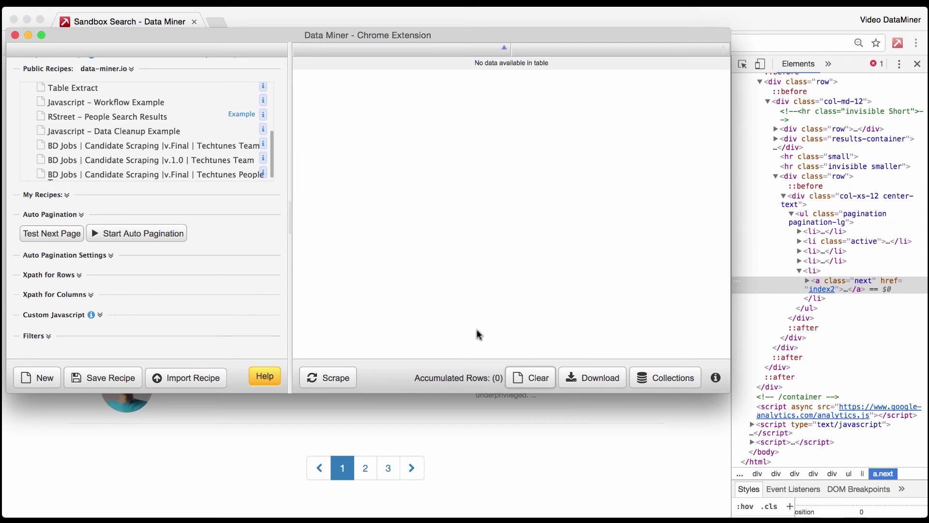
pyautogui.click(130, 233)
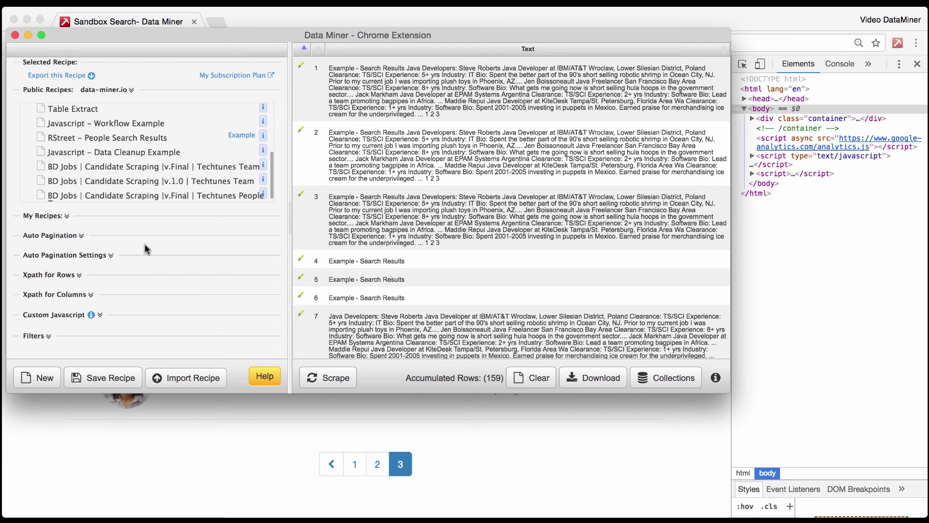
pyautogui.doubleClick(493, 378)
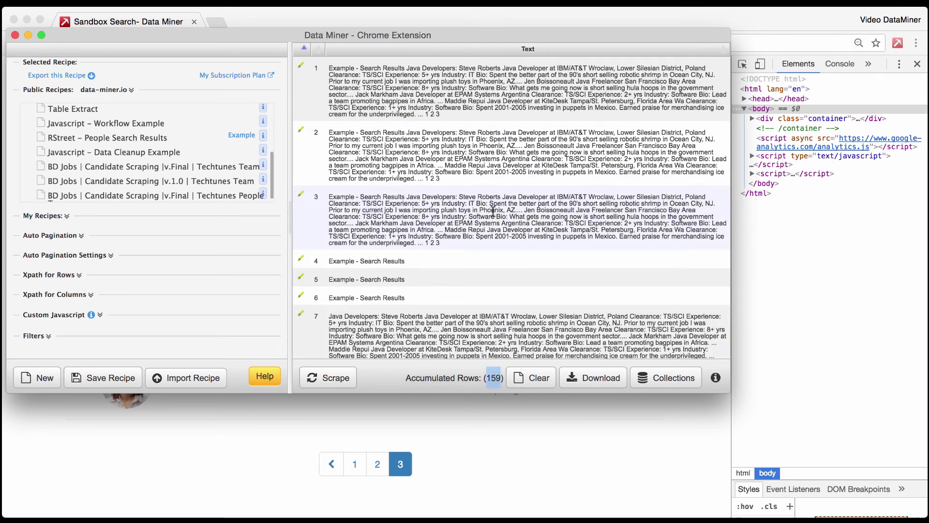
pyautogui.scroll(-2, 484, 155)
pyautogui.scroll(2, 486, 154)
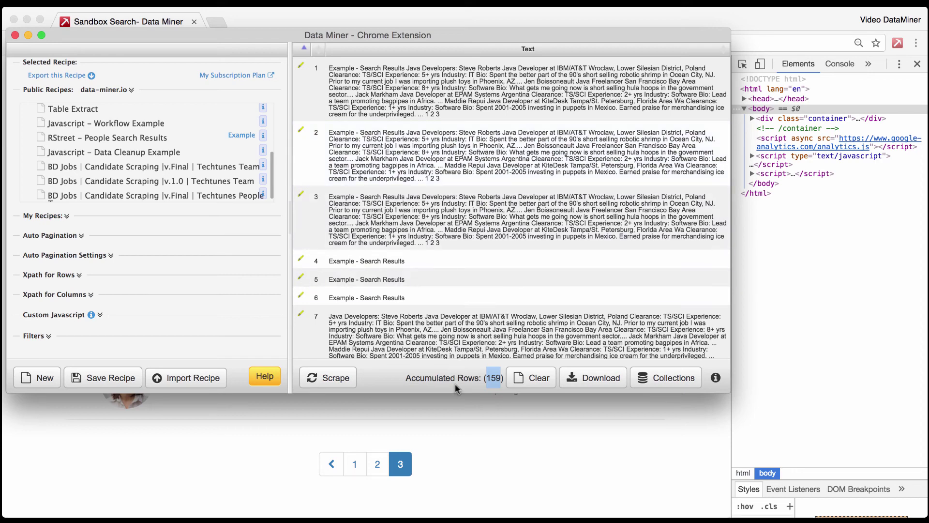
pyautogui.click(498, 376)
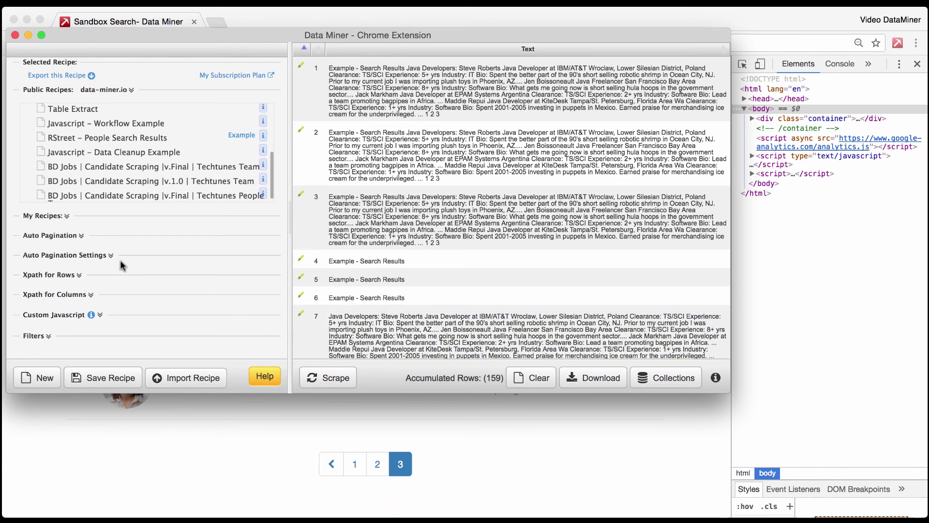
pyautogui.click(69, 235)
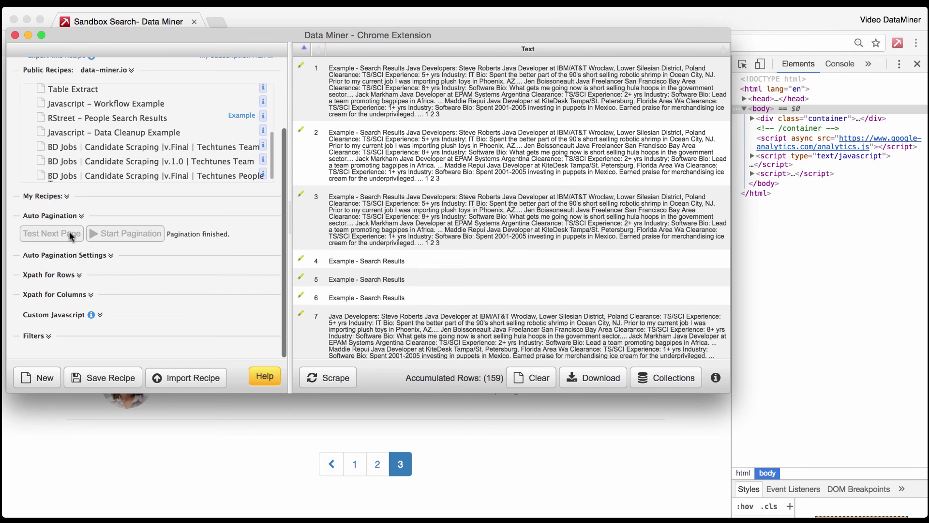
pyautogui.click(48, 214)
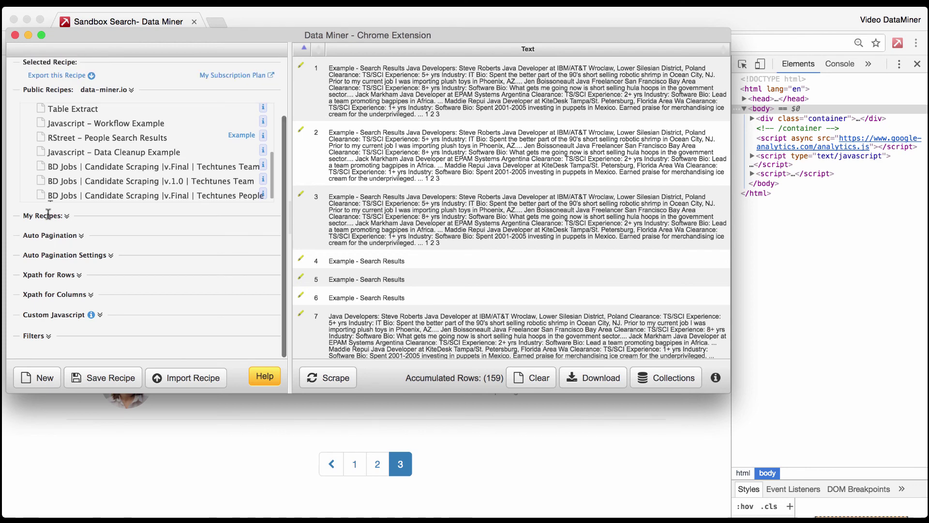